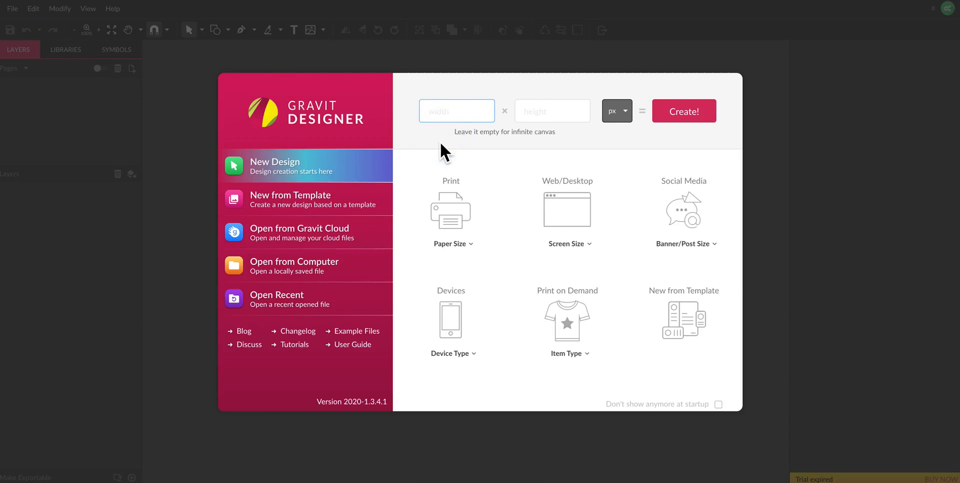
Step: Create a new design with a 10 by 10 inch canvas
text(10)
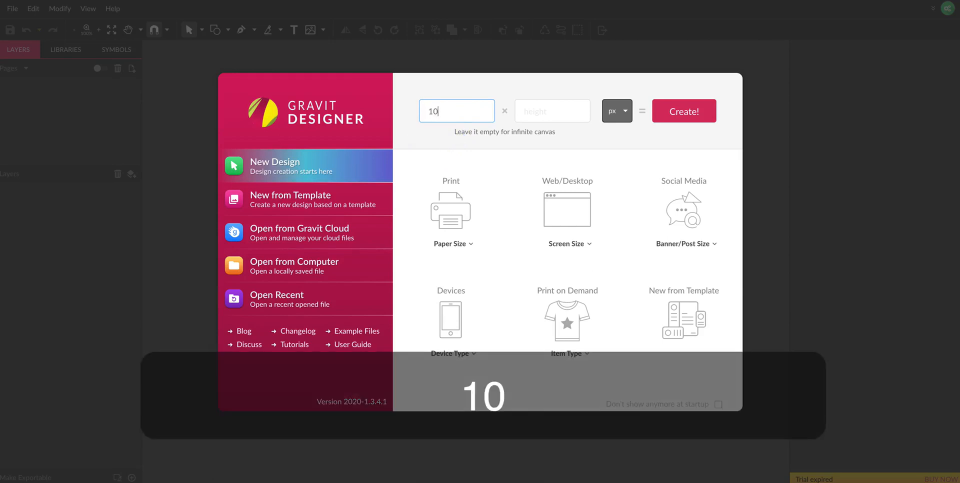
click(550, 112)
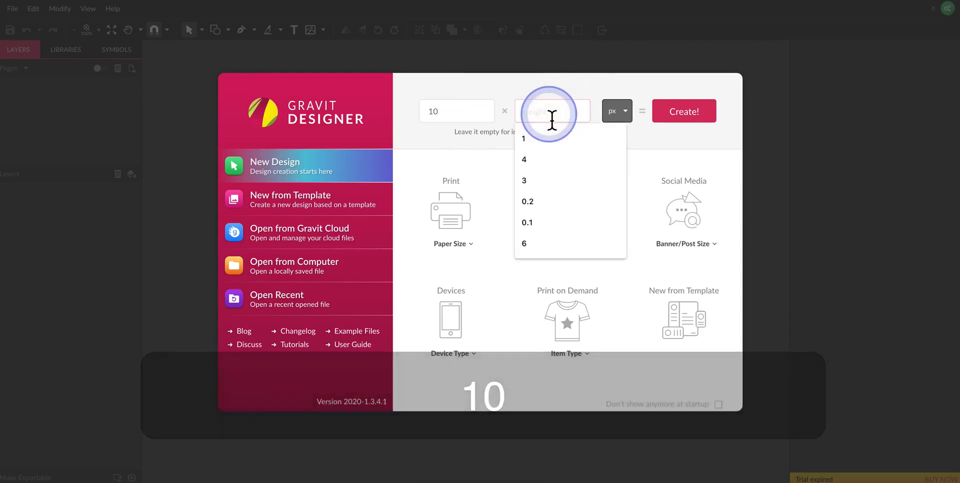
text(10)
click(629, 113)
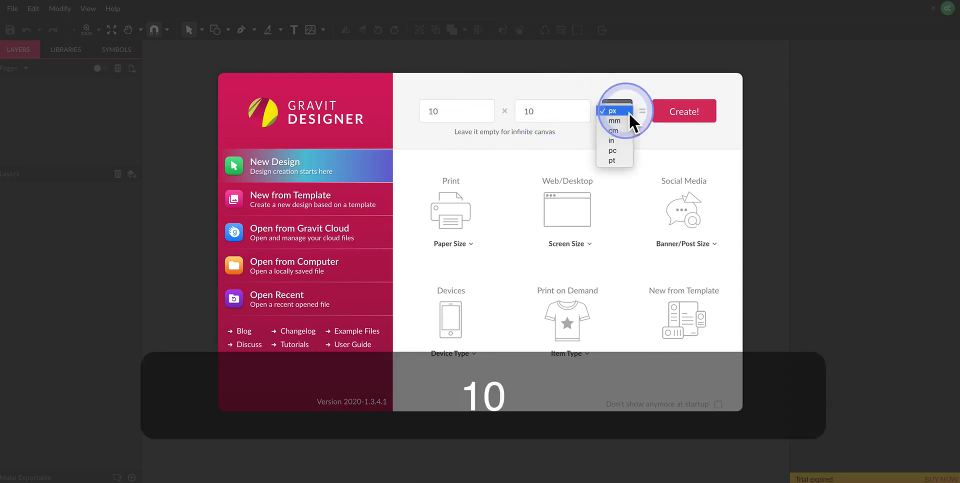
click(622, 140)
click(682, 113)
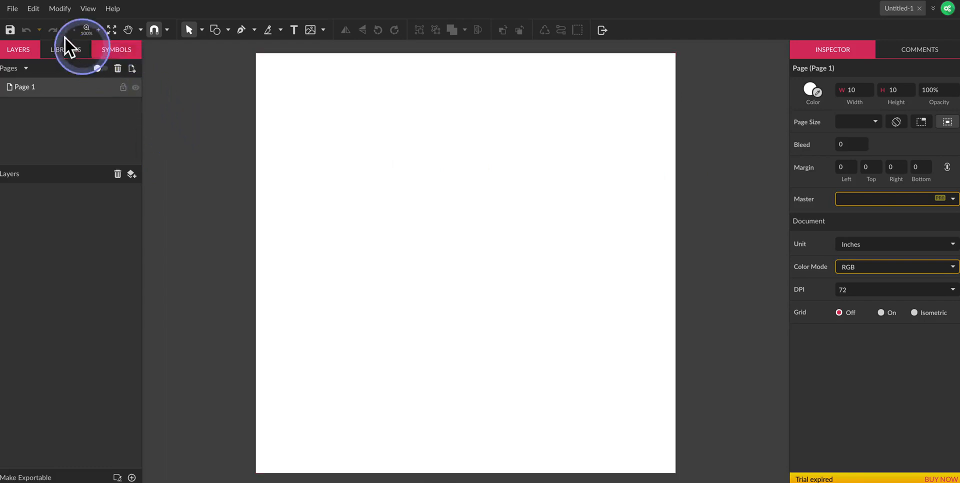
Step: Import the Dashed-Line-Art-Heart.svg file from the Downloads folder onto the page
click(13, 14)
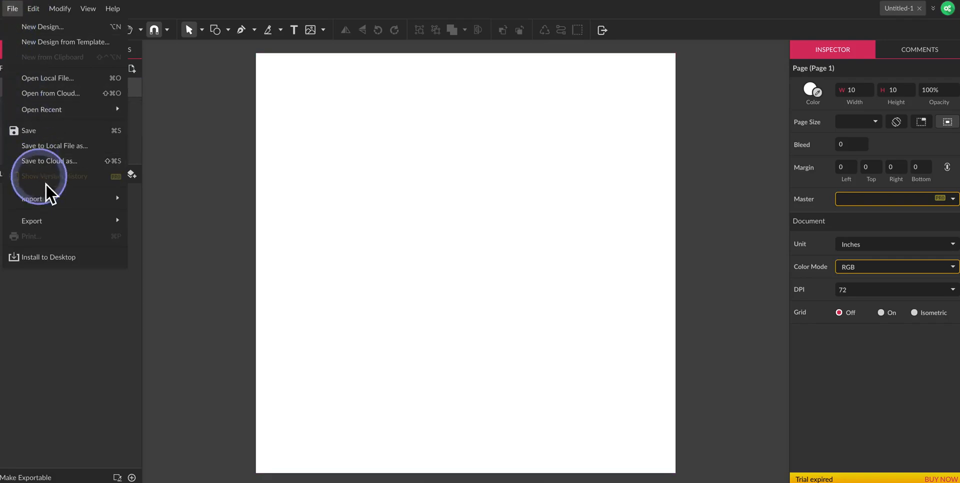
mouse_move(64, 203)
click(154, 205)
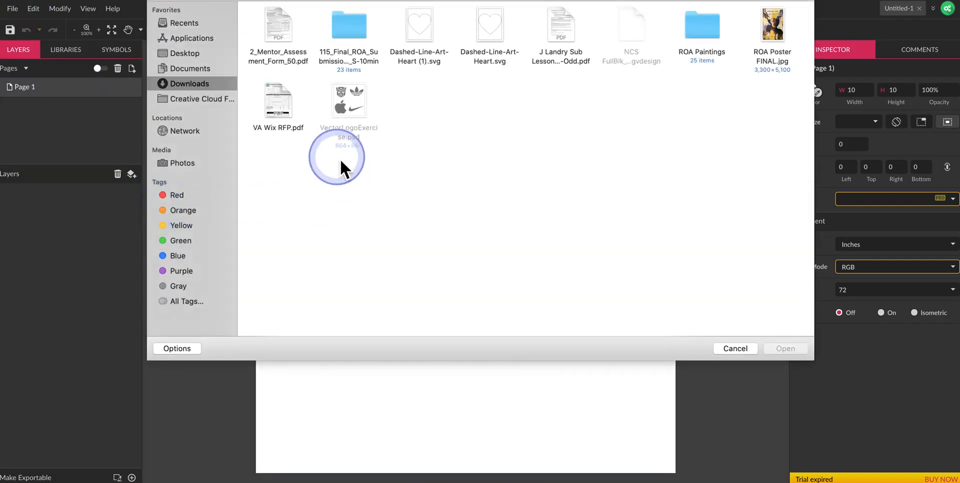
double_click(494, 38)
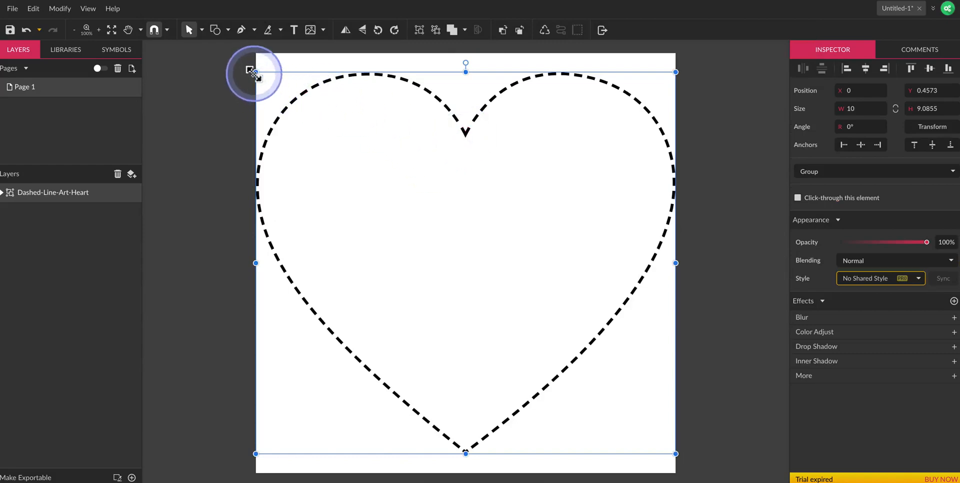
Step: Scale the dashed heart down to about 8.94 by 8.13 inches and move it roughly to the middle of the page
drag(255, 73, 300, 122)
click(440, 188)
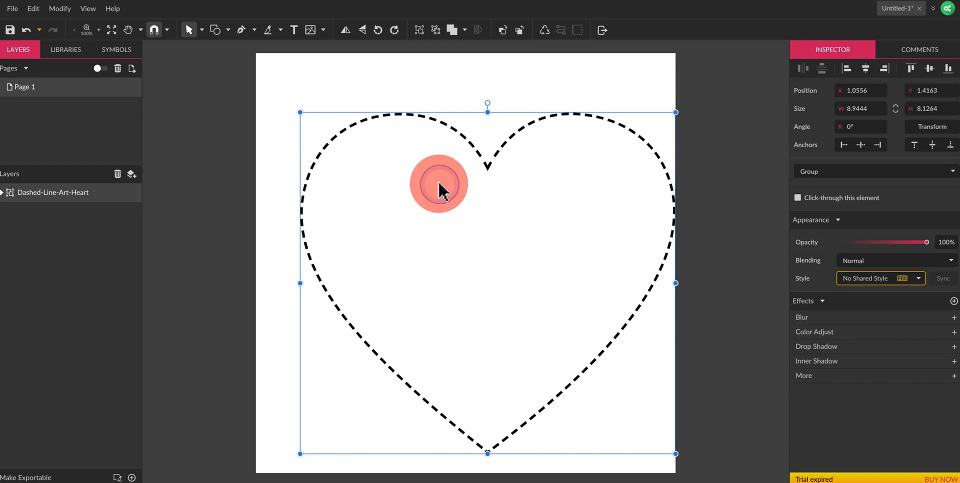
click(411, 154)
drag(455, 132, 434, 107)
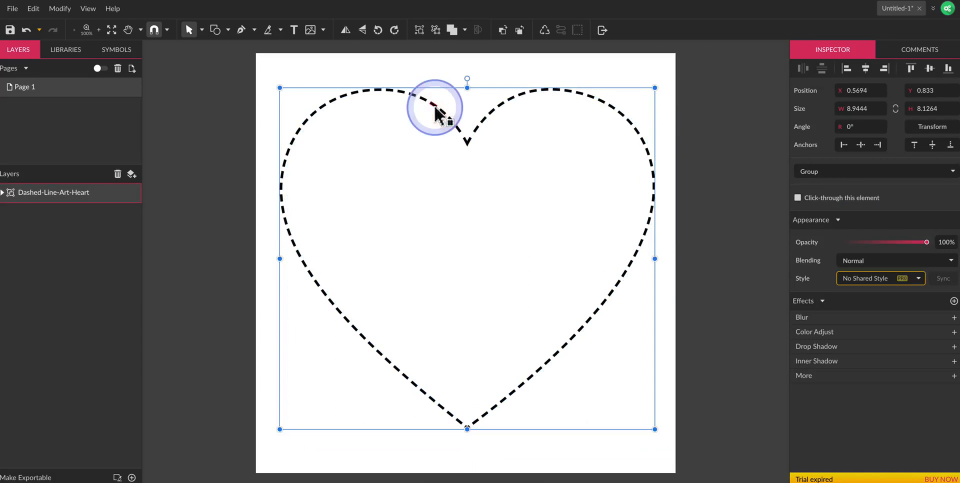
Step: Nudge the dashed heart in small increments to about X 0.64, Y 0.83 inches on the page
key(Right)
key(Right)
key(Right)
key(Right)
key(Right)
key(Right)
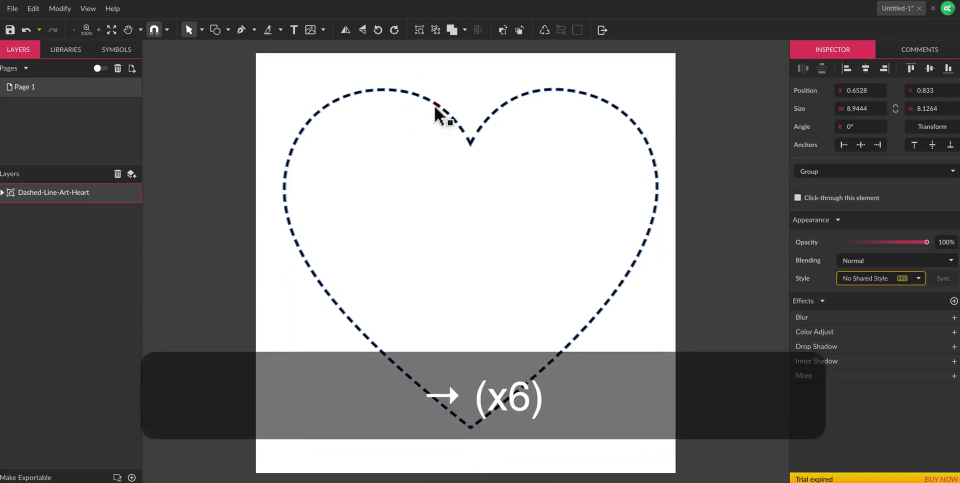
key(Right)
key(Left)
key(Left)
key(Up)
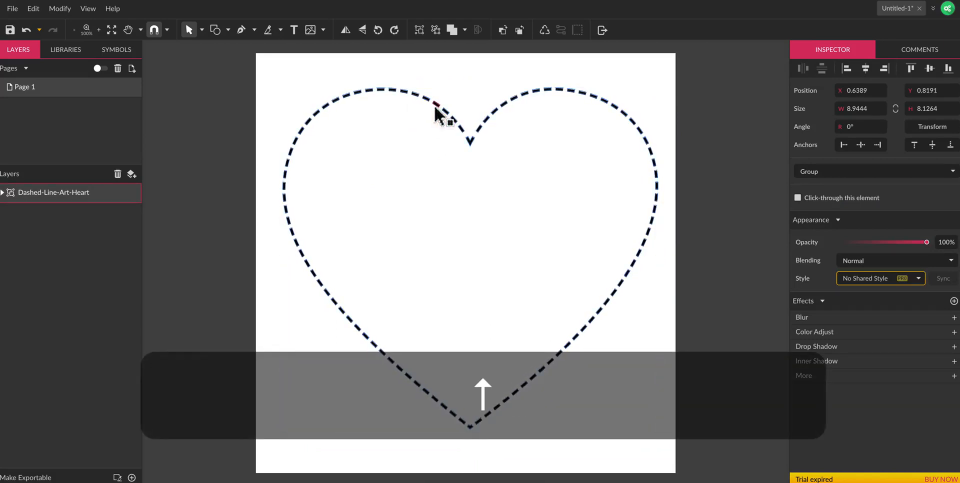
key(Up)
key(Up)
key(Up)
key(Down)
key(Down)
key(Down)
key(Down)
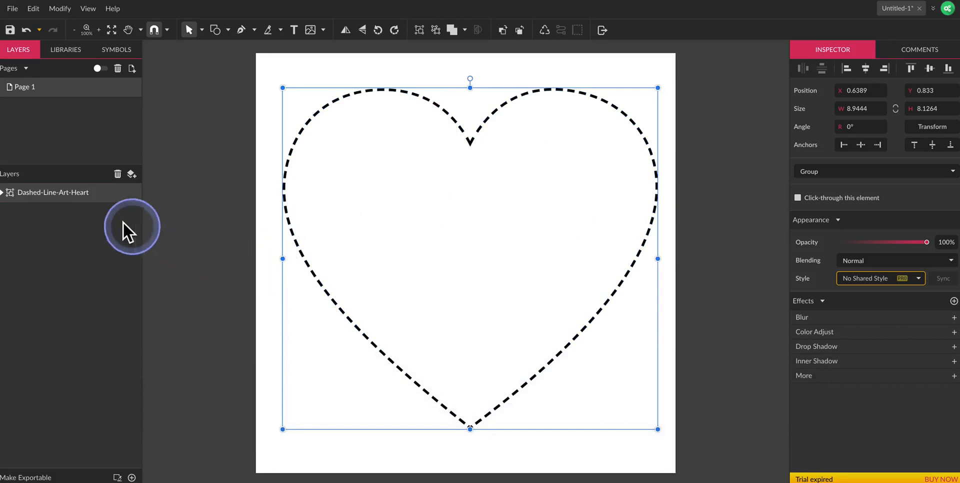
Step: Lock the Dashed-Line-Art-Heart layer and deselect it
click(80, 197)
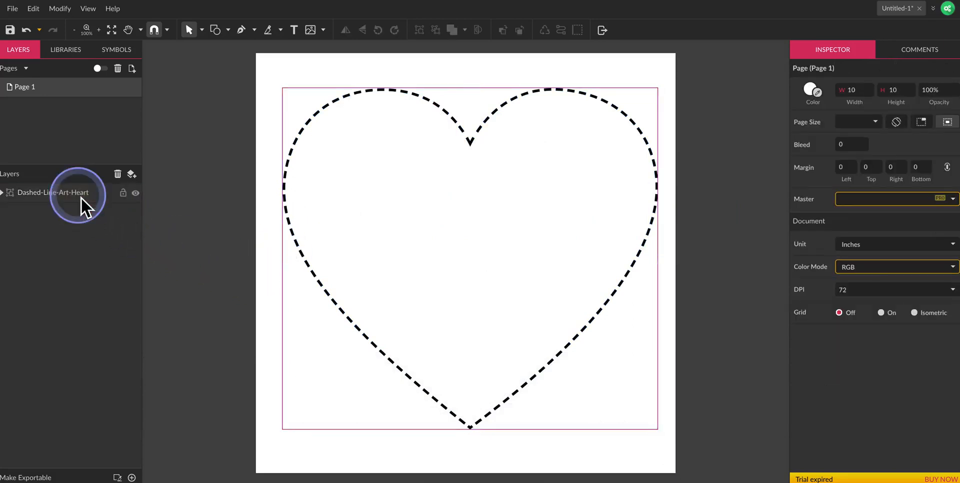
click(99, 196)
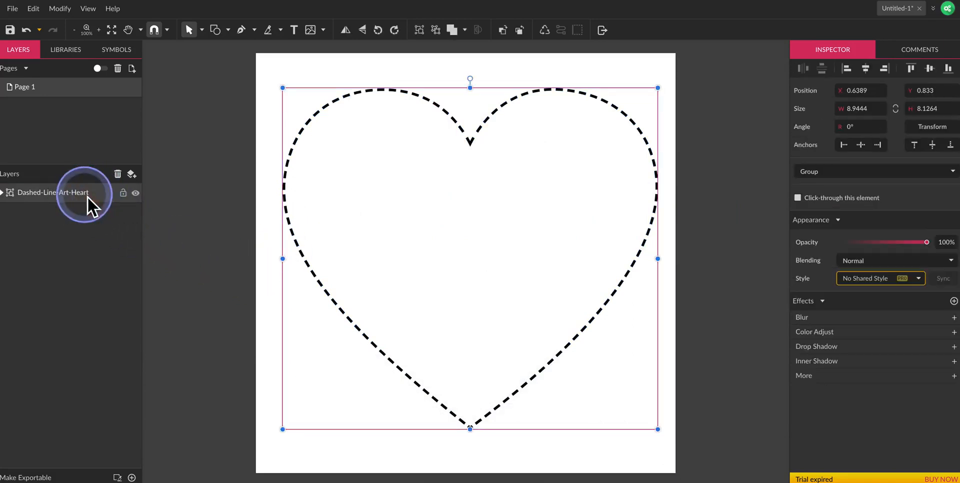
click(123, 193)
click(346, 236)
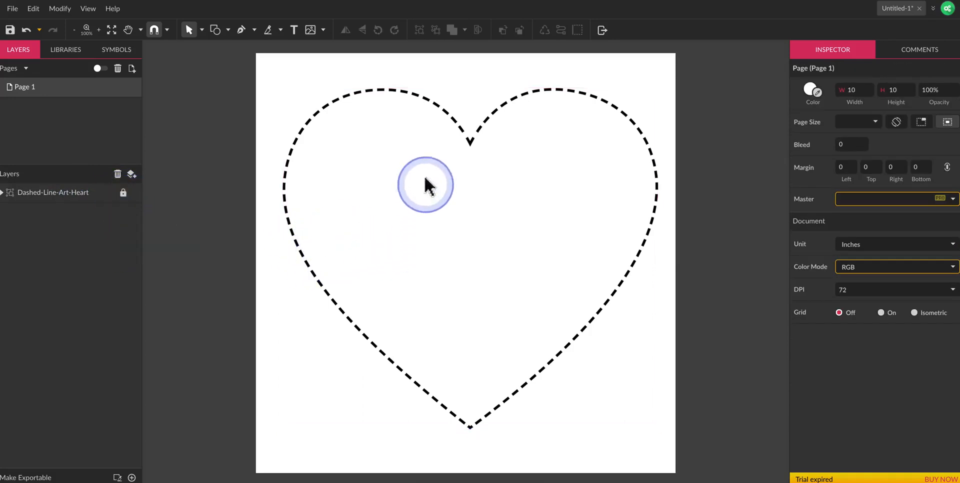
Step: Draw a closed straight-sided Pen path through the heart's top notch, upper-right curve, bottom tip and upper-left curve
click(244, 36)
scroll(260, 82, up, 1)
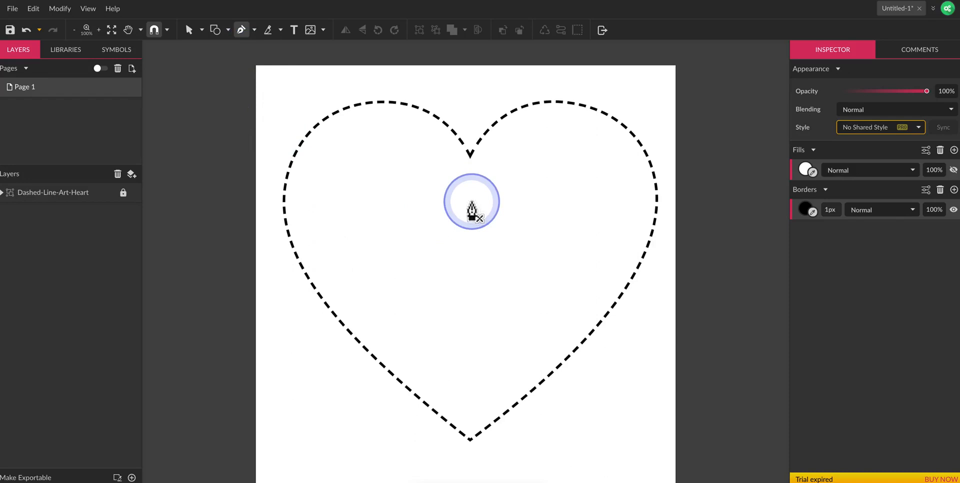
click(468, 156)
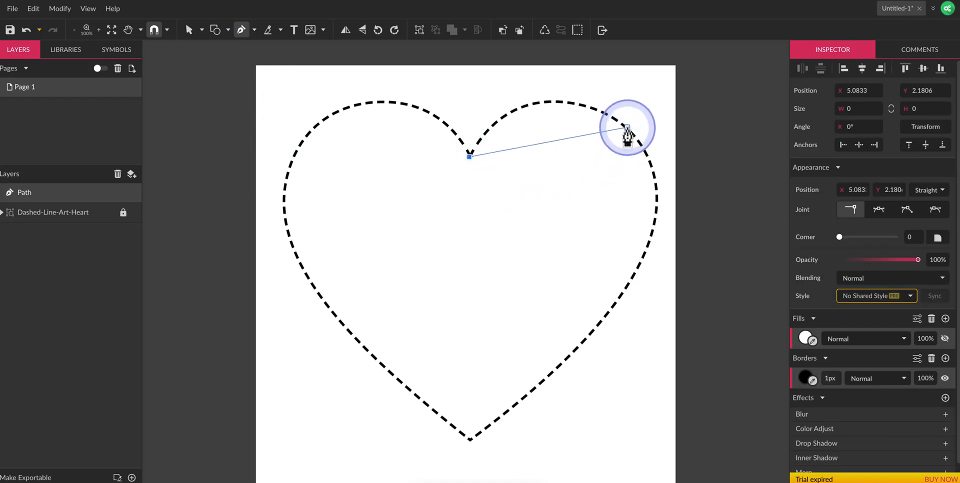
click(627, 128)
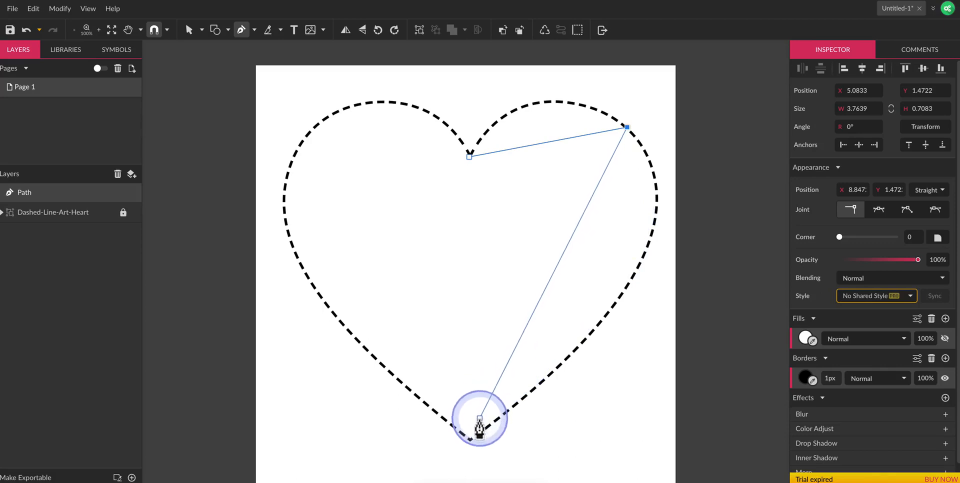
click(469, 440)
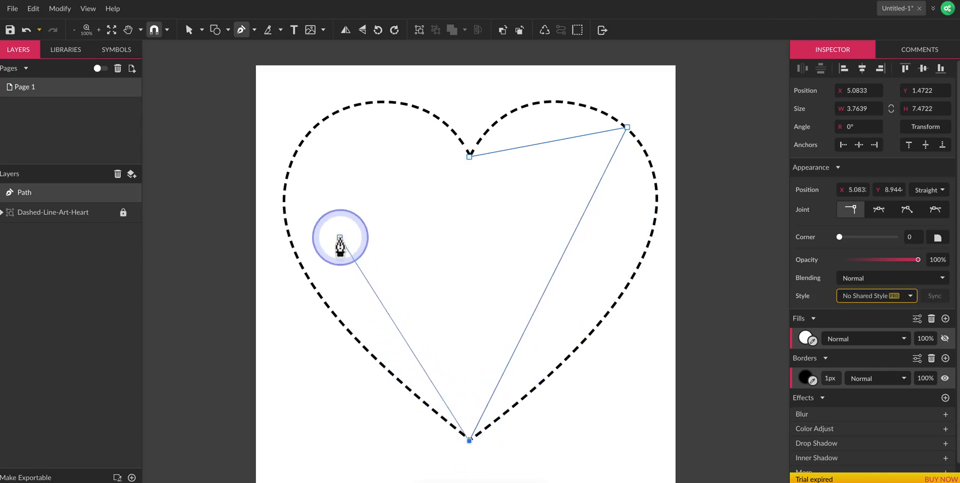
click(317, 127)
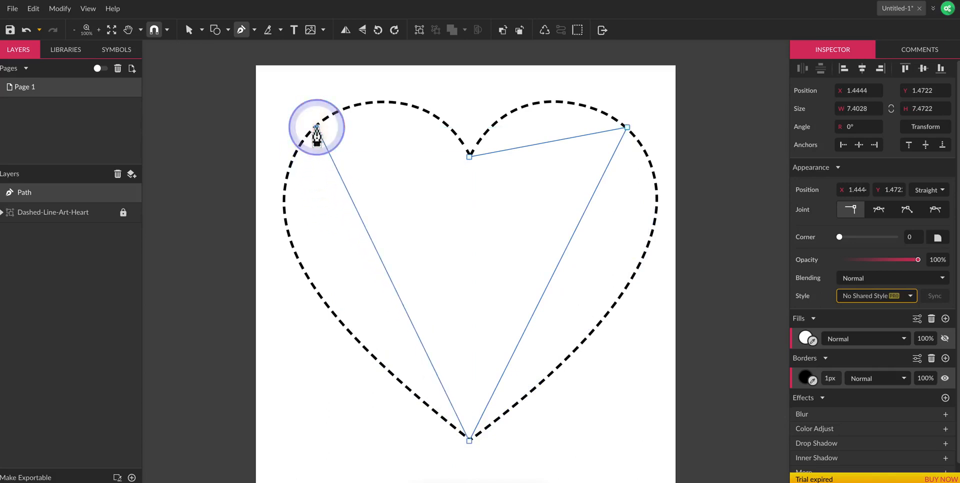
click(469, 156)
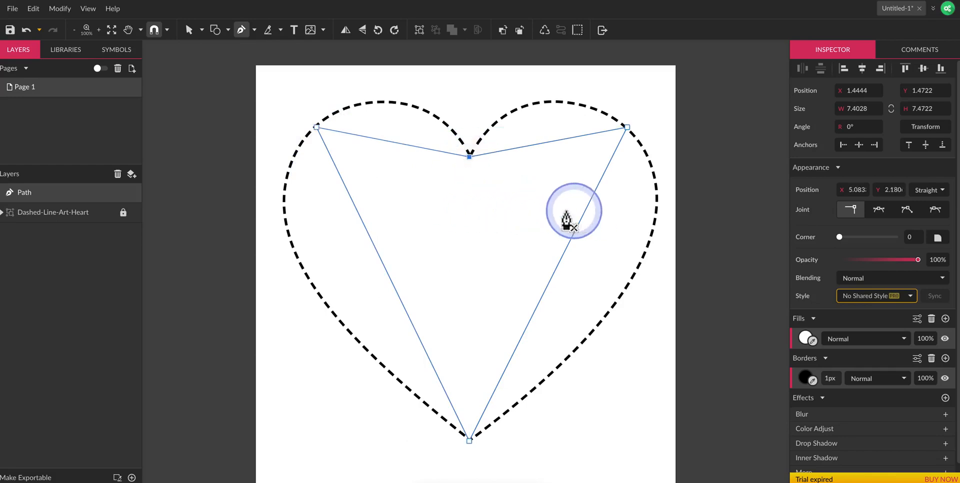
Step: Fill the four-point path with a muted purple, #70438E
click(805, 339)
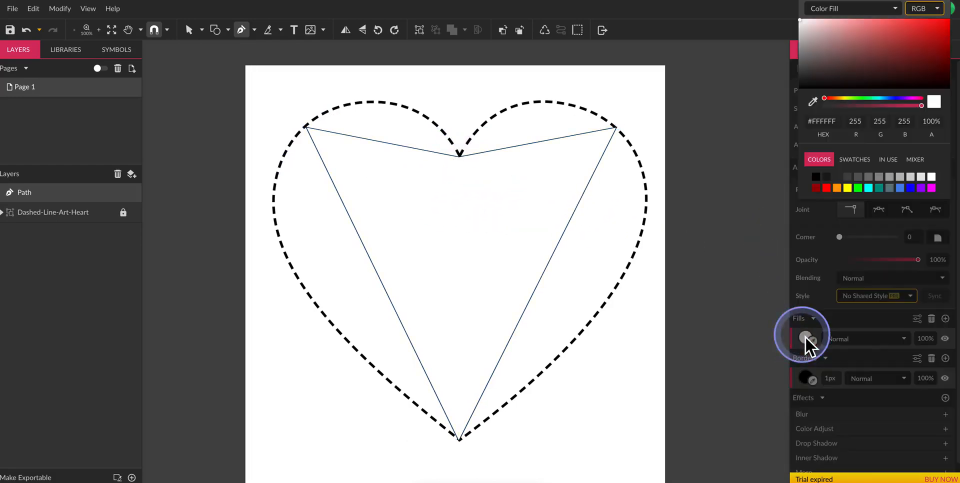
click(920, 188)
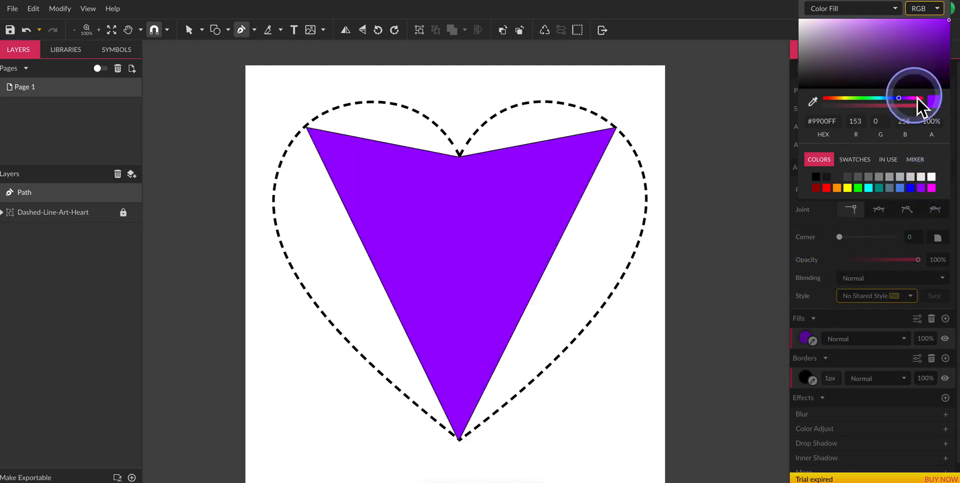
click(898, 54)
mouse_move(901, 56)
mouse_down()
mouse_move(901, 41)
mouse_move(879, 50)
mouse_up()
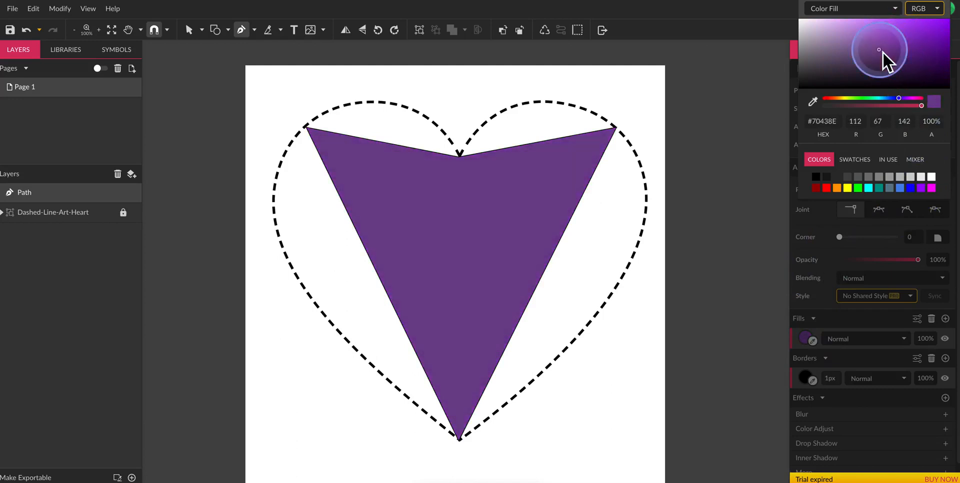
click(696, 146)
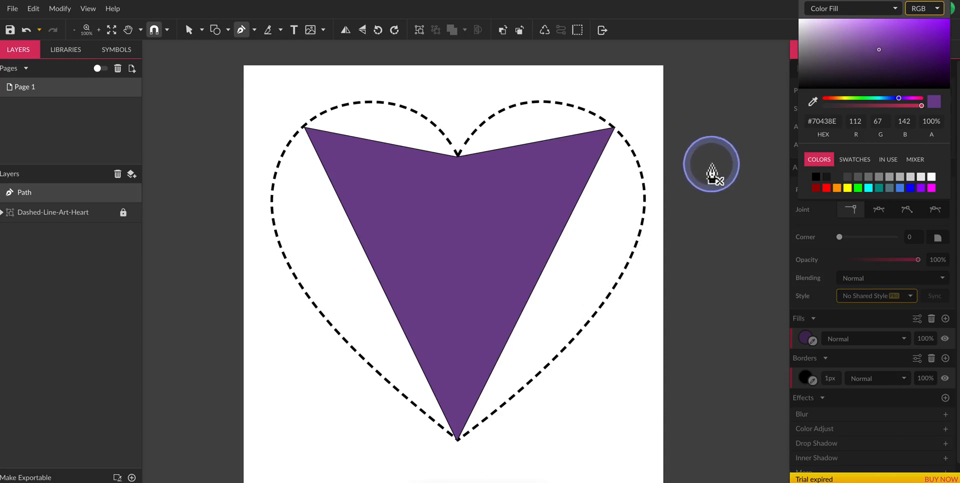
Step: Set the path's fill to a muted blue, #6672B3
click(868, 186)
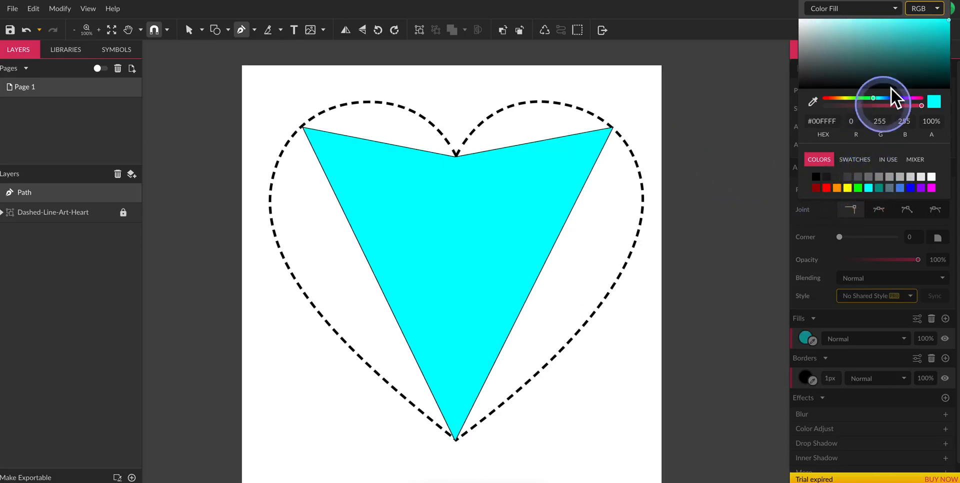
mouse_move(896, 52)
mouse_down()
mouse_move(894, 61)
mouse_move(889, 46)
mouse_up()
drag(886, 99, 889, 100)
click(890, 101)
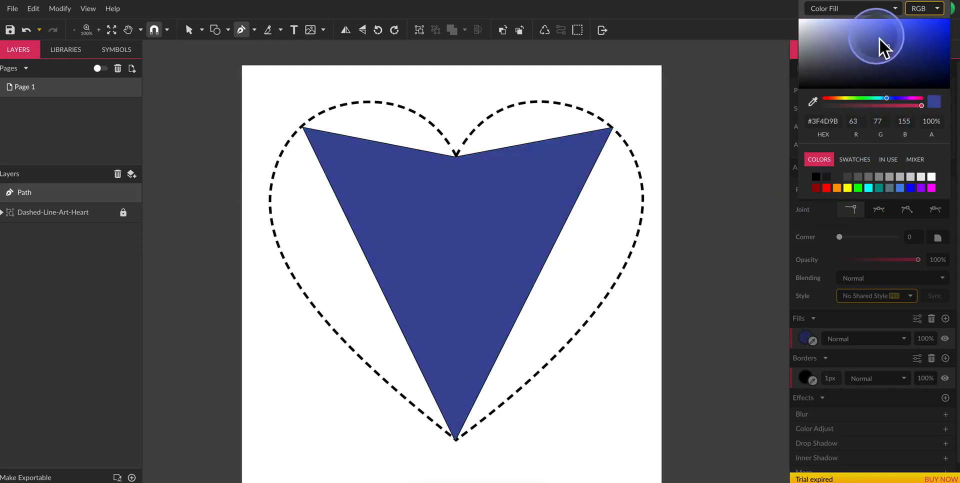
drag(877, 42, 865, 42)
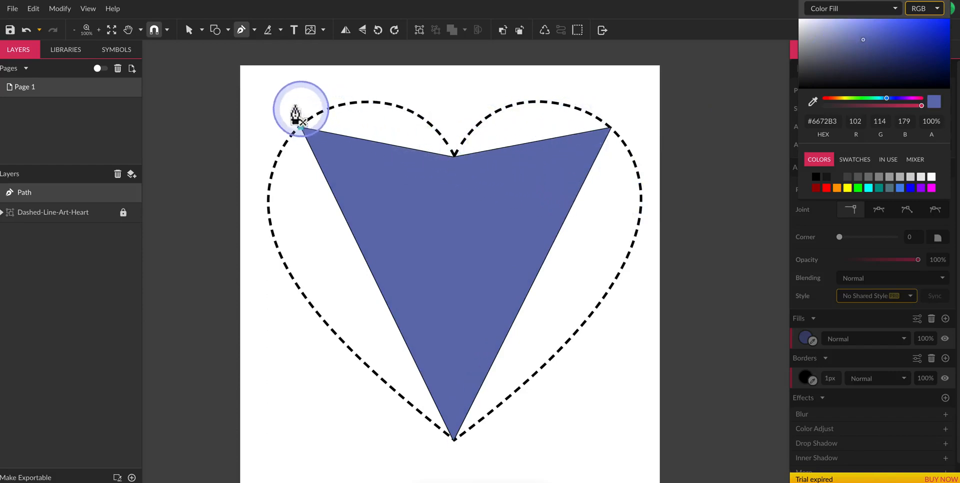
Step: With the Subselect tool, convert the path's upper-right anchor to a mirrored joint and angle its handles along the dashed outline
scroll(203, 65, up, 2)
click(203, 34)
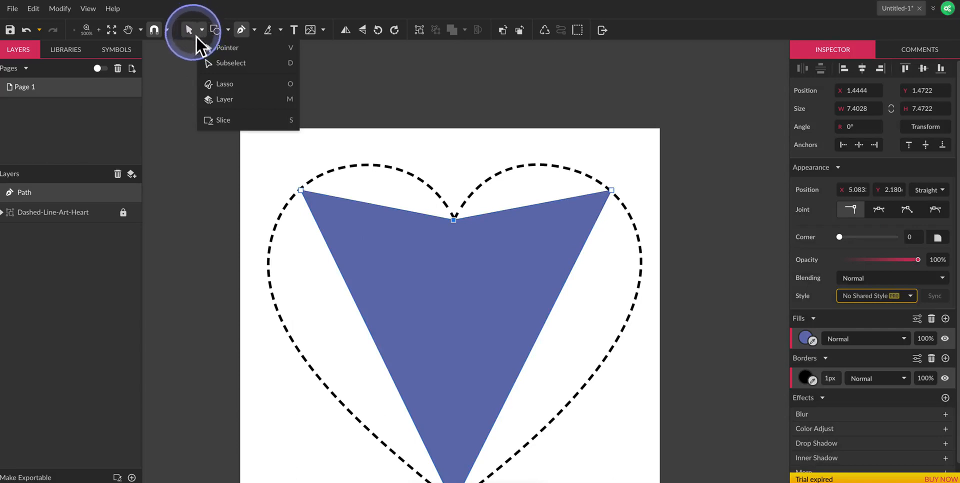
click(230, 65)
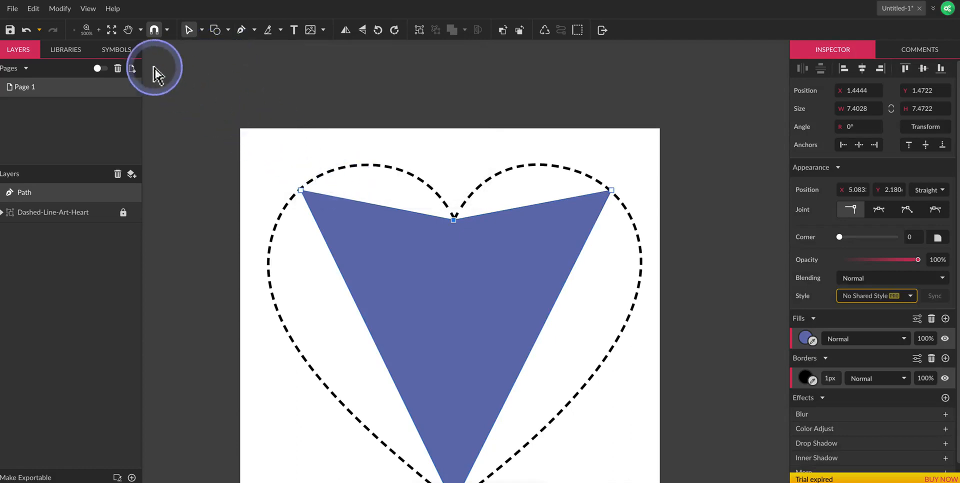
click(112, 30)
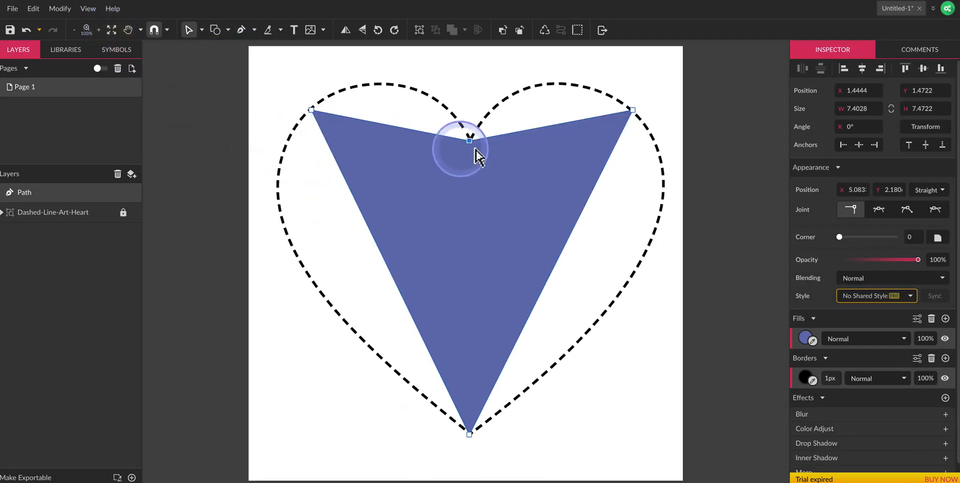
click(632, 110)
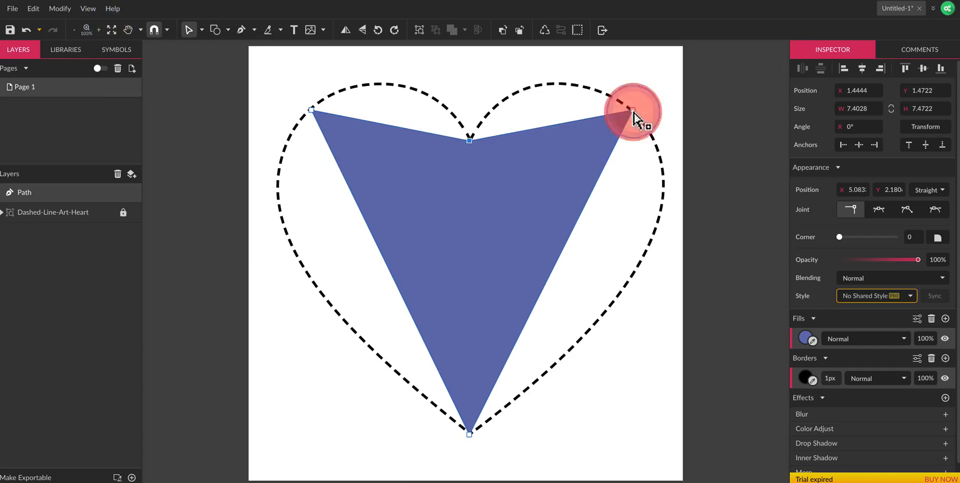
mouse_move(632, 110)
mouse_down()
mouse_move(647, 136)
mouse_move(631, 109)
mouse_up()
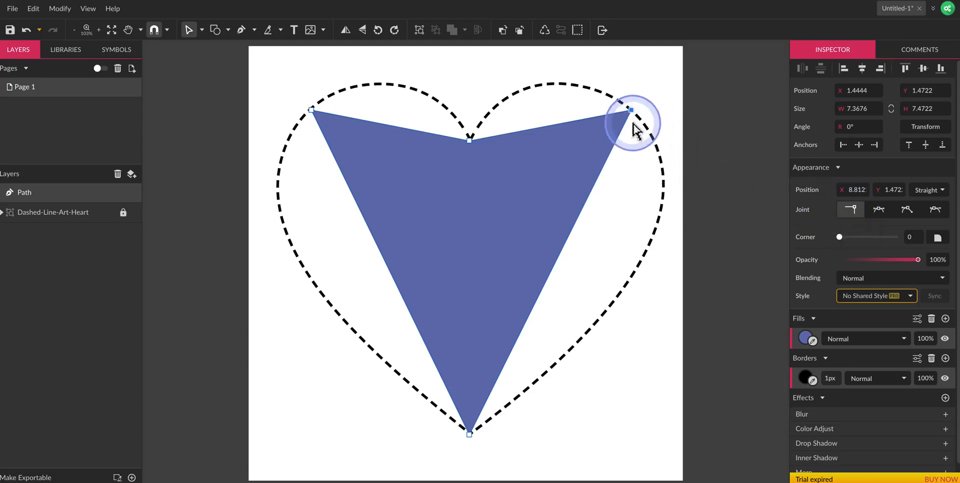
click(883, 211)
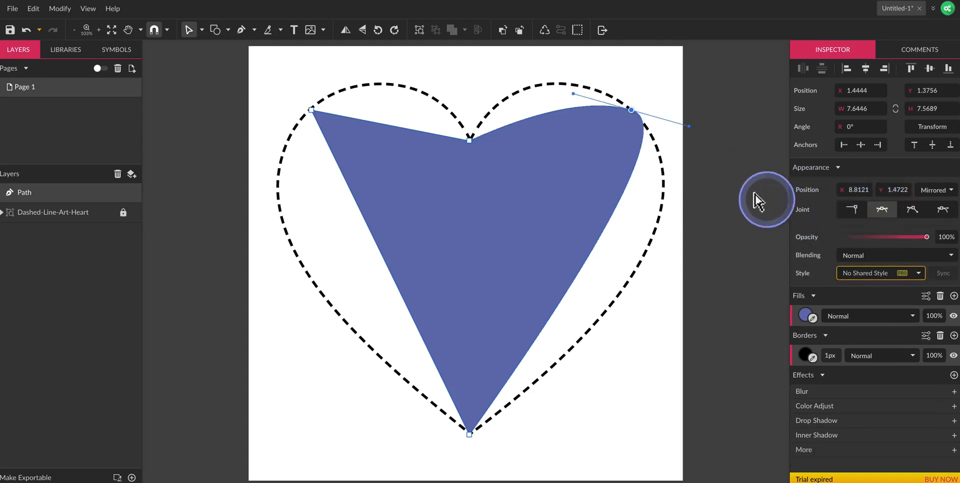
drag(687, 131, 681, 148)
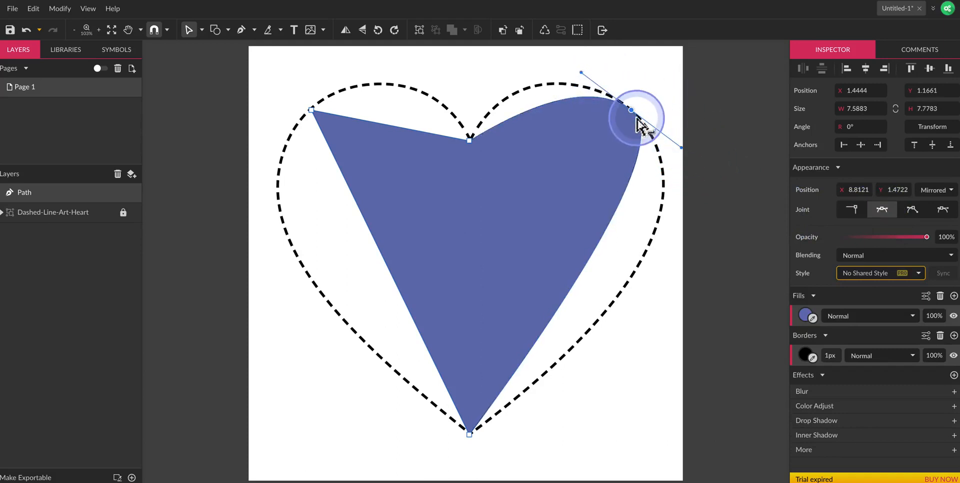
Step: Lengthen the upper-right anchor's mirrored handles until the path's lower-right edge follows the dashed outline
drag(582, 73, 553, 57)
drag(548, 49, 535, 73)
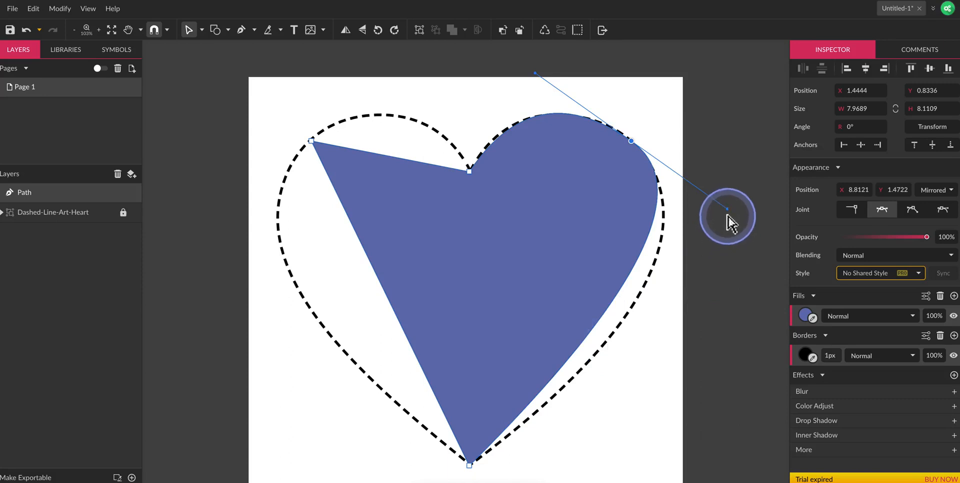
drag(728, 210, 752, 243)
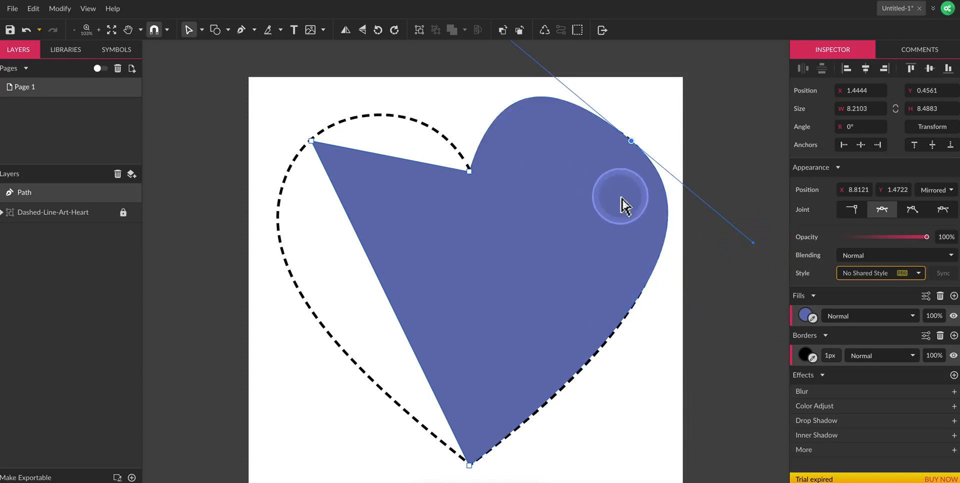
Step: Set the upper-right anchor's joint to Disconnected, swing its outer handle upward and shorten its notch-side handle independently
click(916, 218)
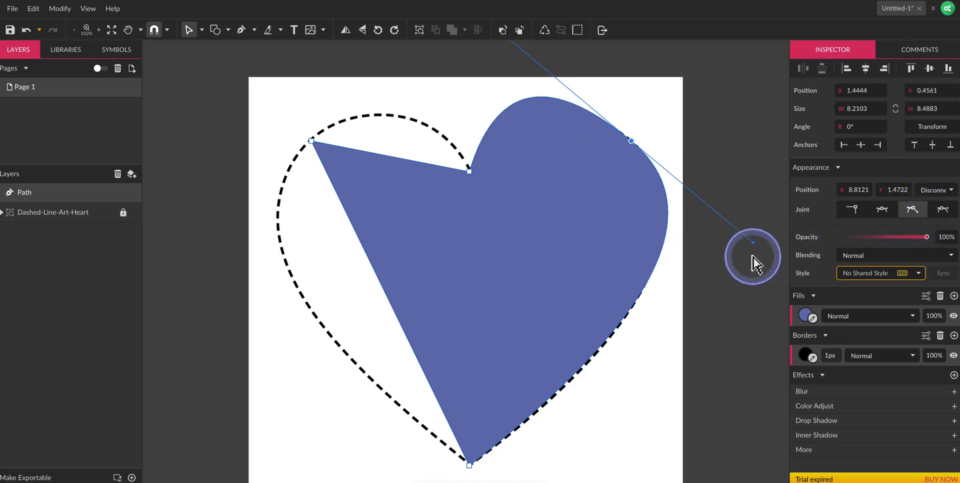
drag(755, 245, 739, 134)
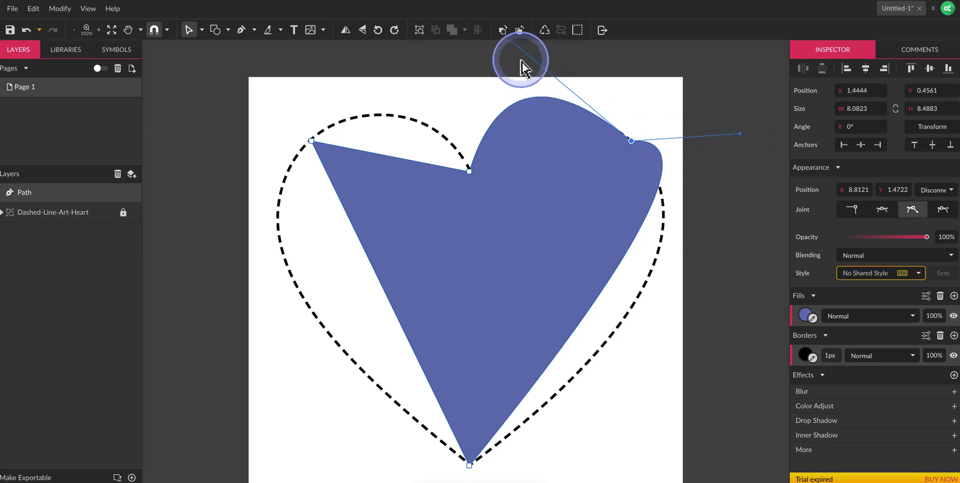
scroll(545, 132, up, 3)
drag(509, 149, 568, 197)
Step: Extend the upper-right anchor's notch-side handle to fit the dashed top curve and swing its outer handle down toward the right side
scroll(660, 326, down, 3)
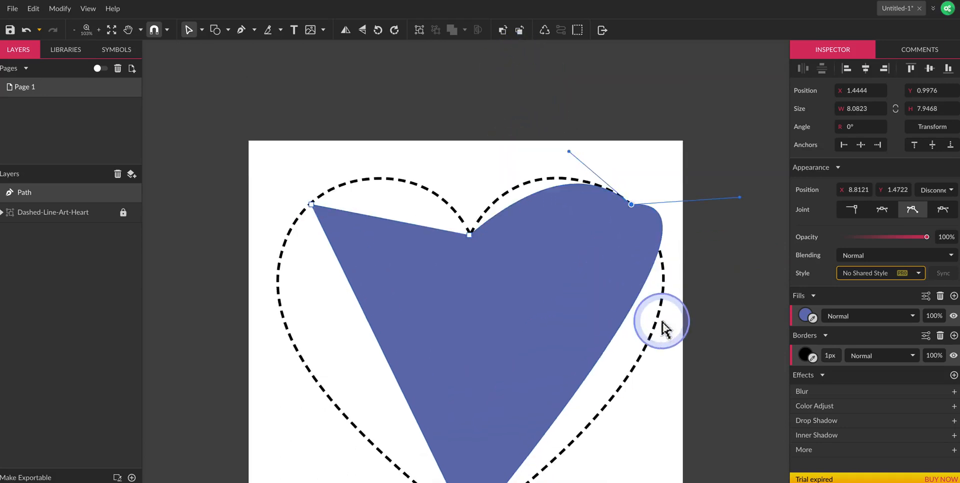
scroll(663, 328, down, 1)
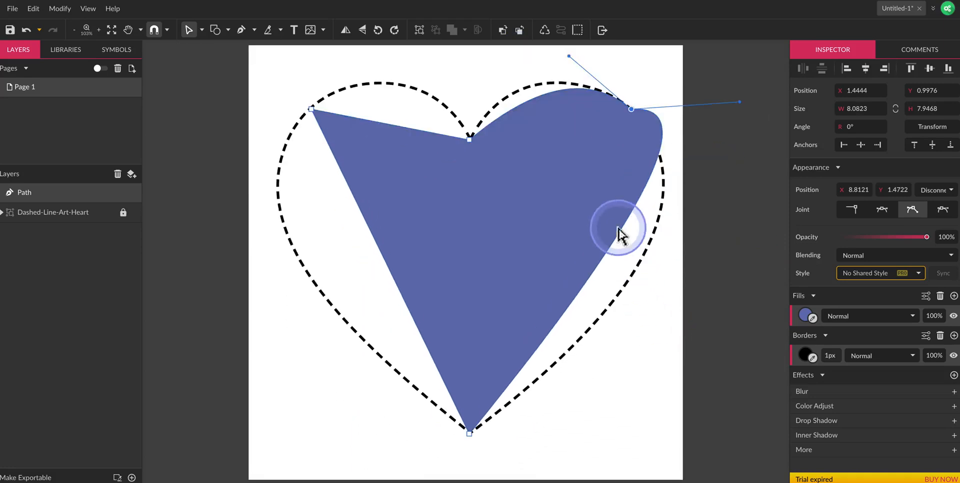
scroll(580, 137, up, 1)
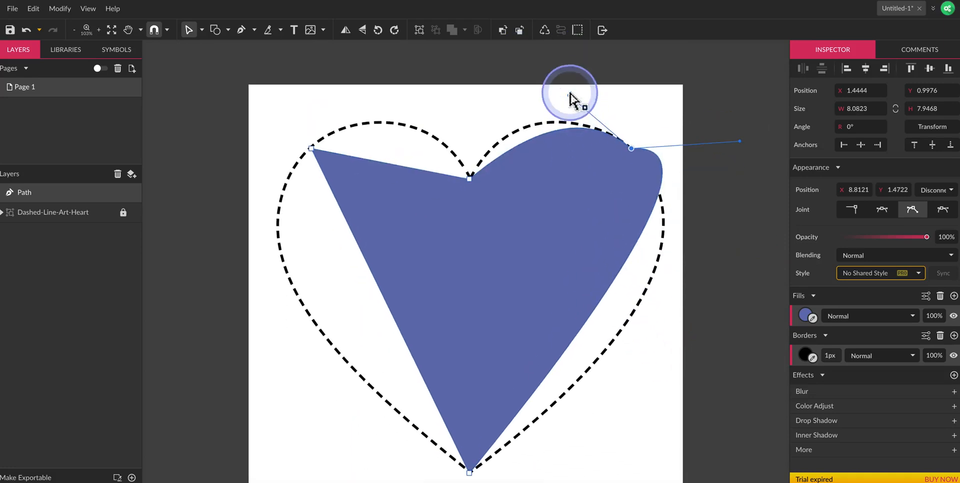
drag(568, 94, 522, 85)
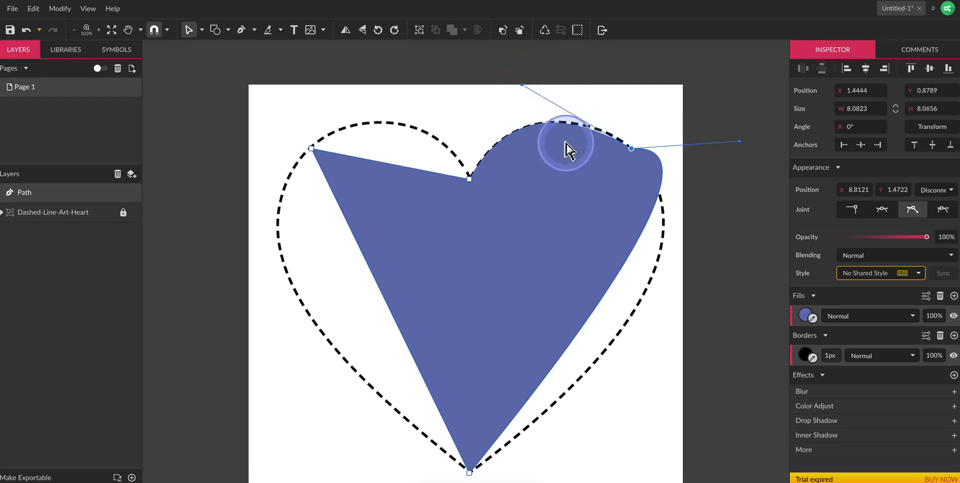
drag(739, 143, 750, 197)
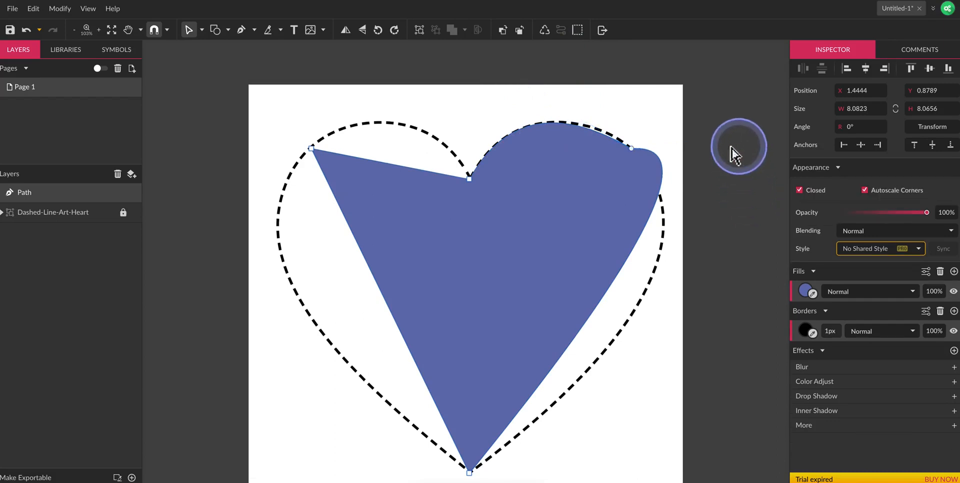
click(631, 150)
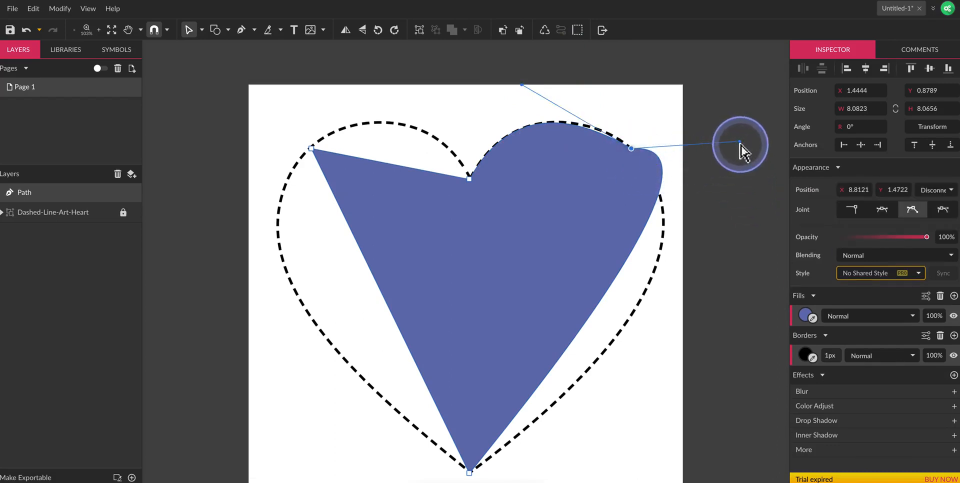
drag(739, 143, 749, 209)
click(631, 148)
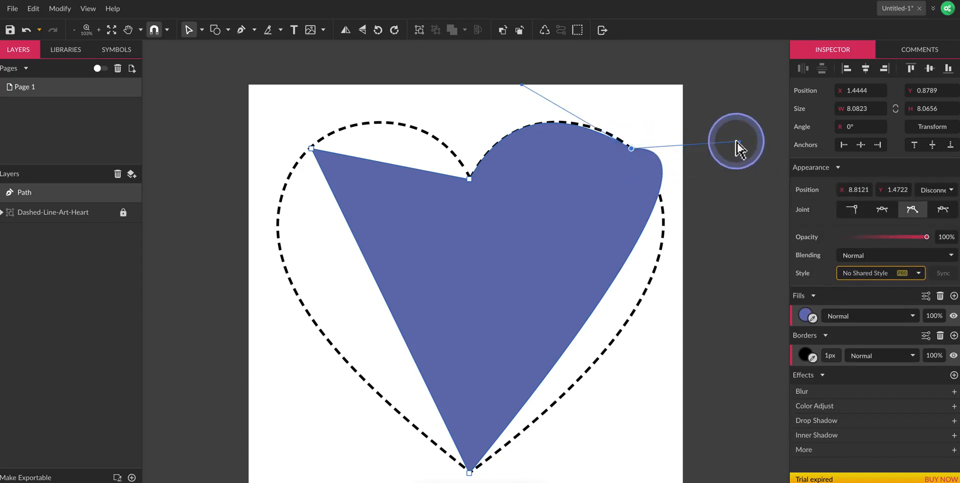
drag(739, 142, 757, 201)
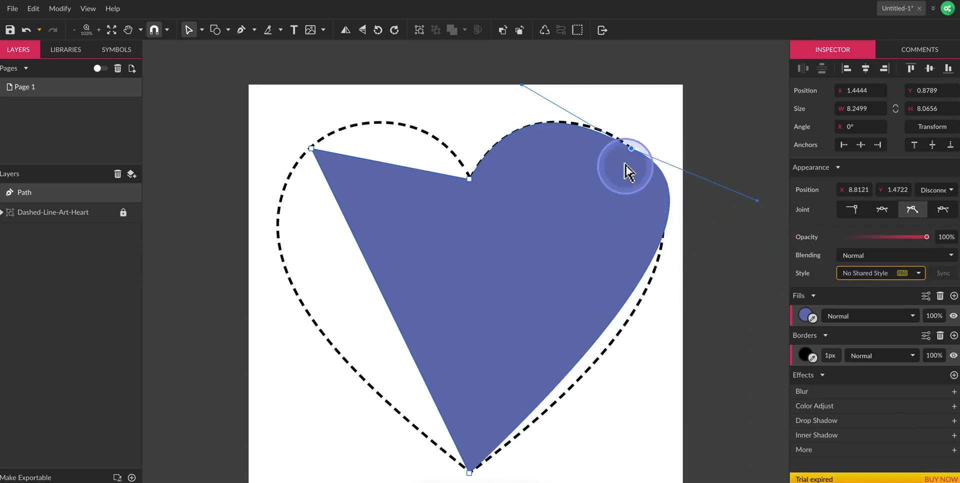
Step: Move the upper-right anchor onto the dashed outline at about X 8.62, Y 1.33, and refit both handles to the right lobe
drag(632, 150, 624, 144)
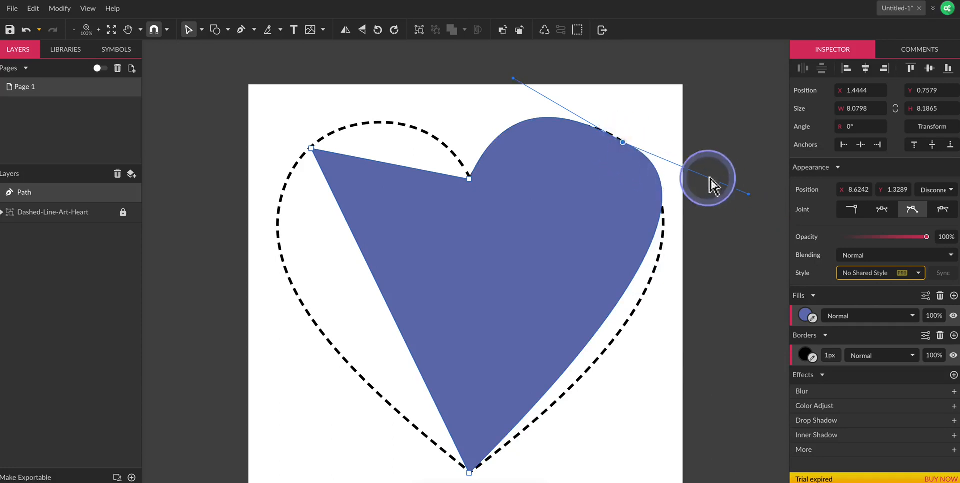
drag(748, 195, 747, 256)
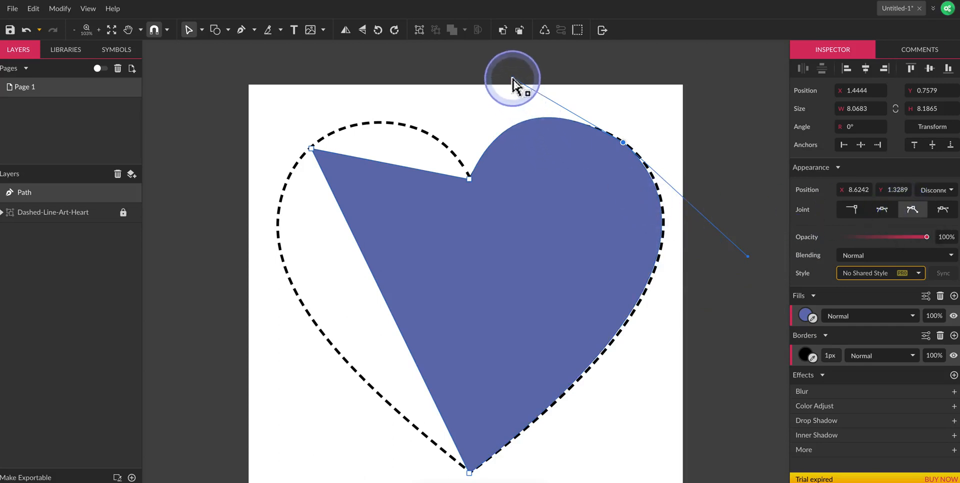
click(513, 77)
drag(513, 78, 529, 87)
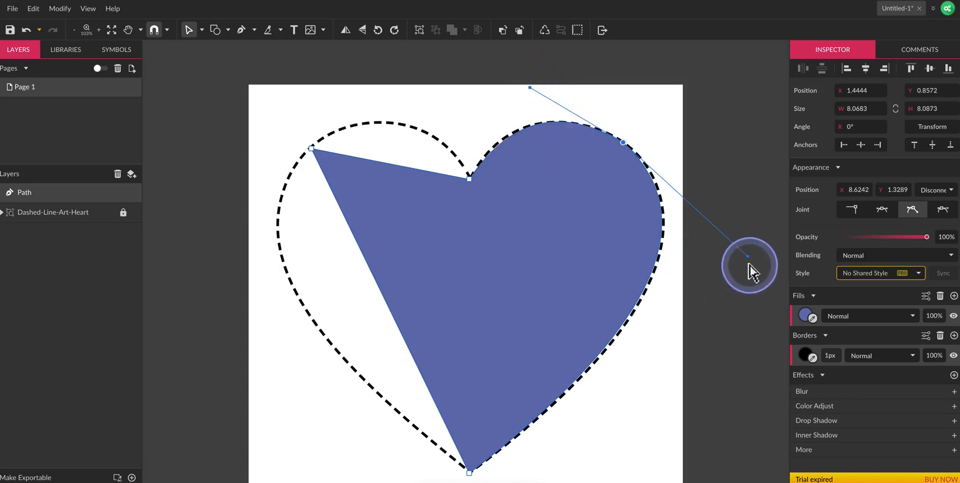
drag(748, 258, 753, 263)
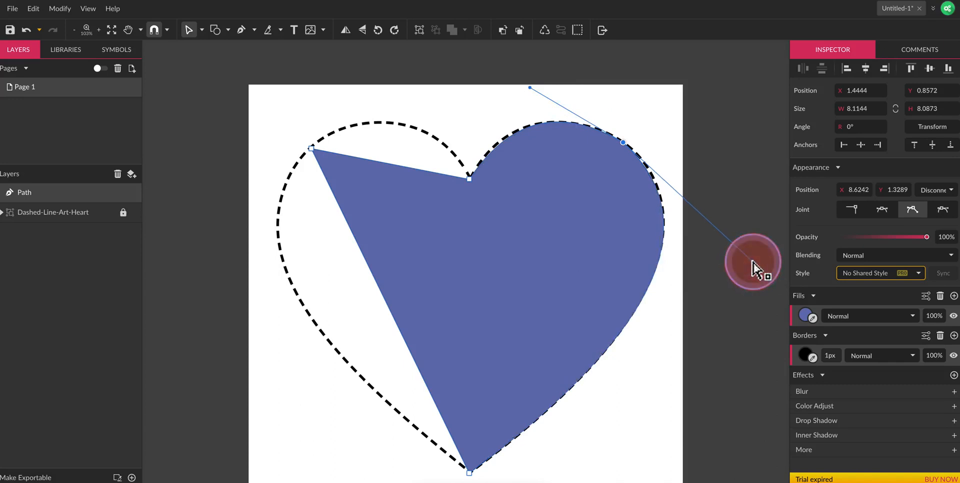
Step: Change the upper-right anchor's joint to Asymmetric and rotate its linked handles, ending roughly along the dashed outline
click(943, 218)
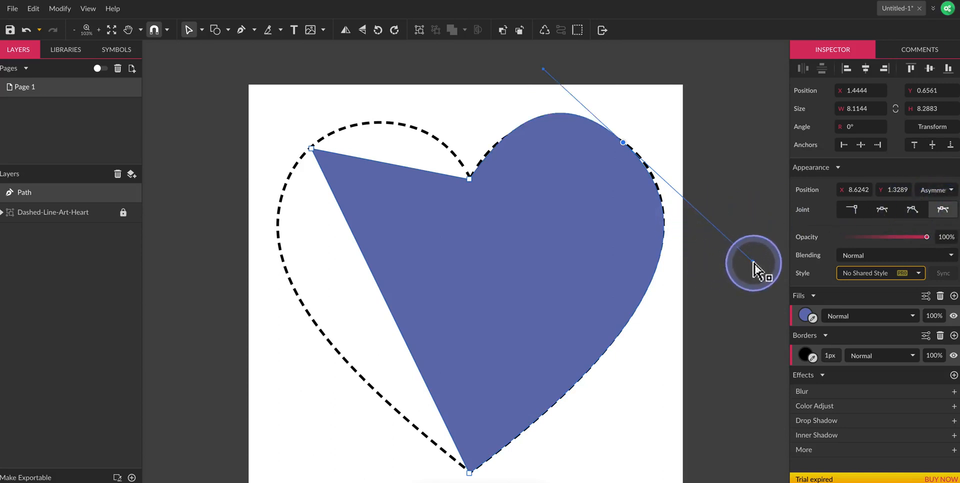
drag(752, 261, 771, 147)
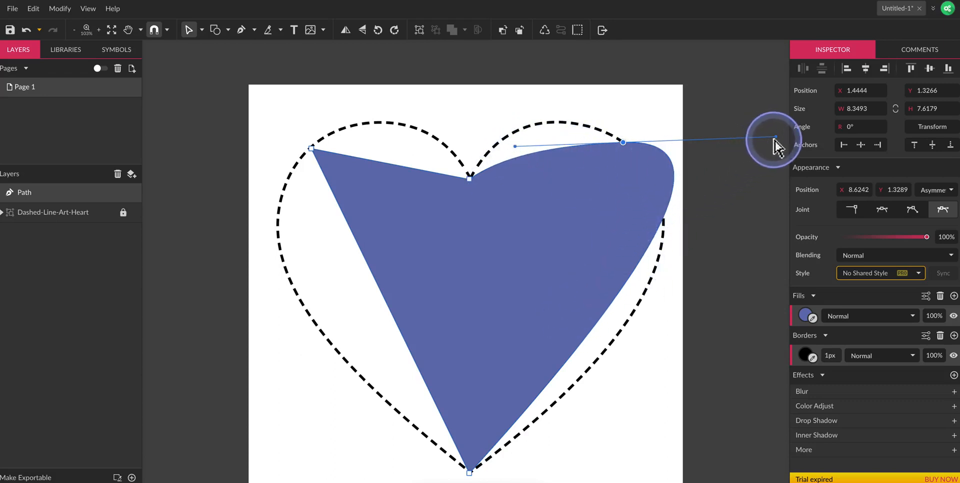
drag(775, 139, 762, 243)
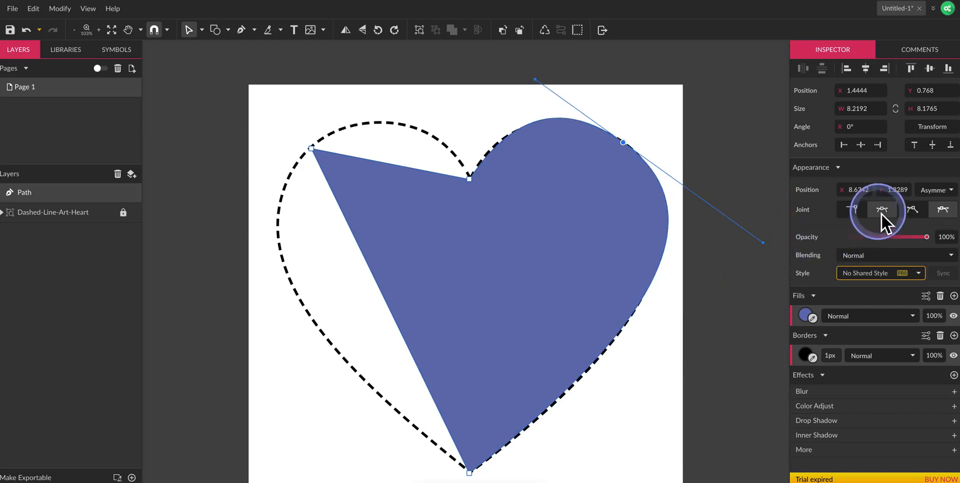
Step: Set the upper-right anchor's joint back to Disconnected and deselect the anchor
click(909, 213)
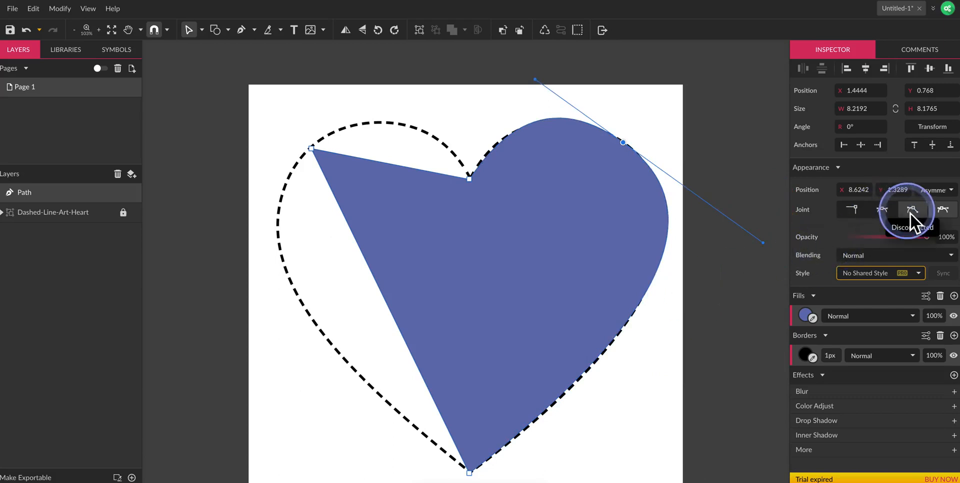
click(763, 244)
click(763, 253)
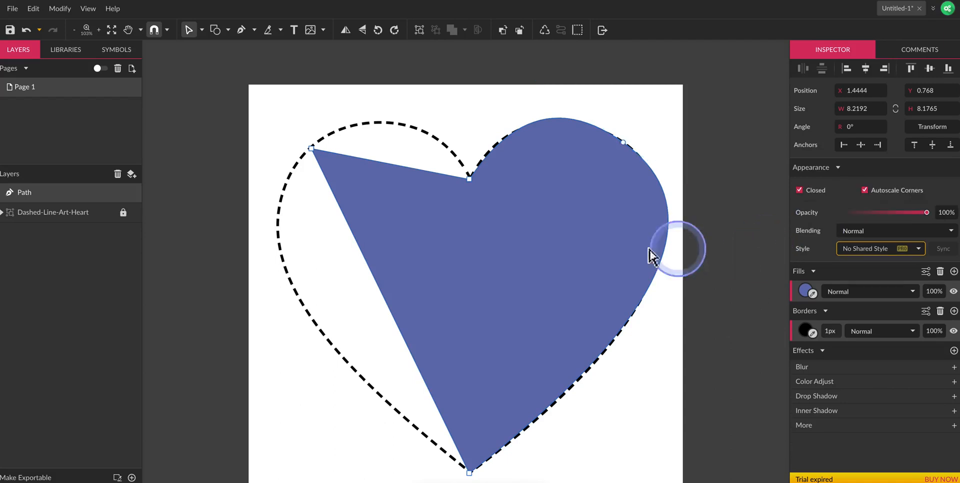
Step: Convert the upper-left anchor to a Disconnected joint and pull its handles out above the left lobe and toward the lower-left side
click(311, 149)
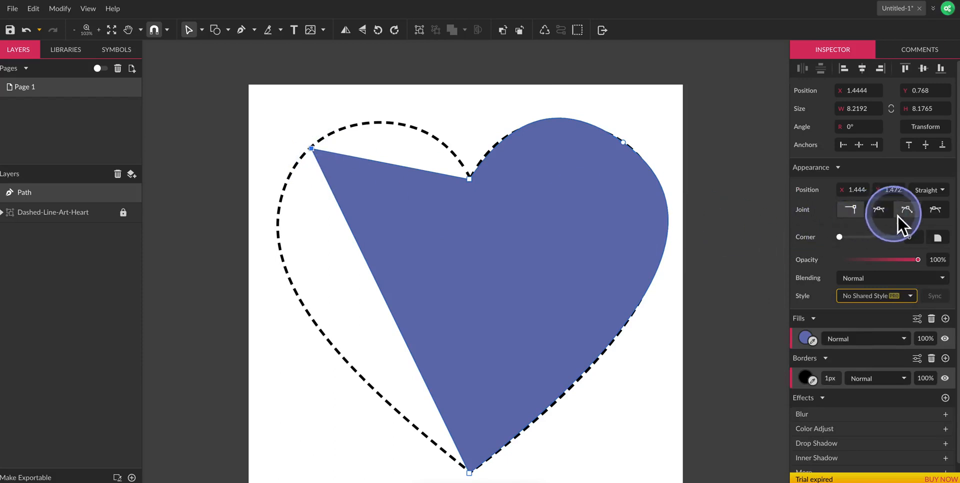
click(905, 210)
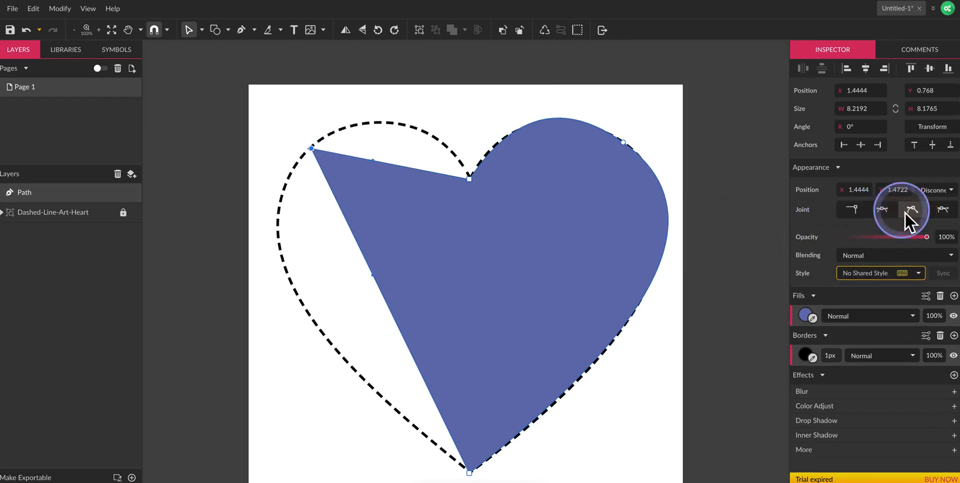
drag(312, 149, 407, 102)
click(318, 139)
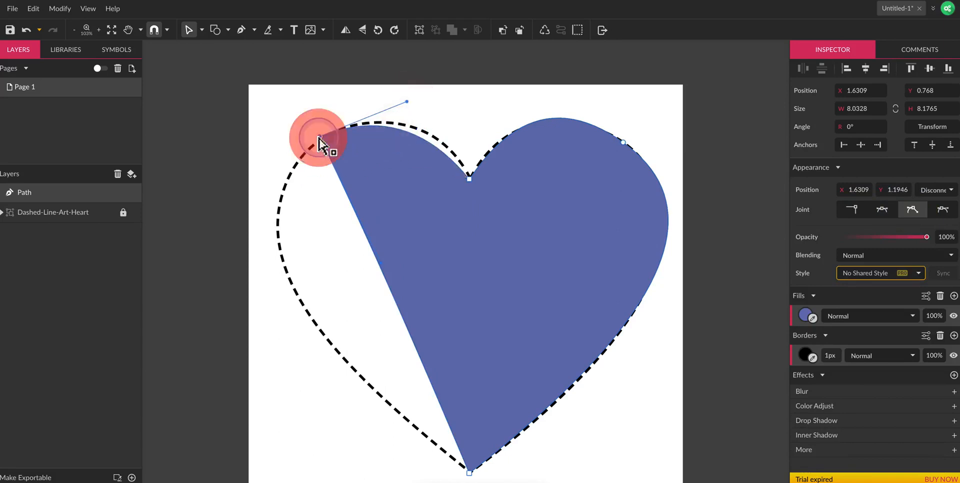
drag(319, 140, 206, 242)
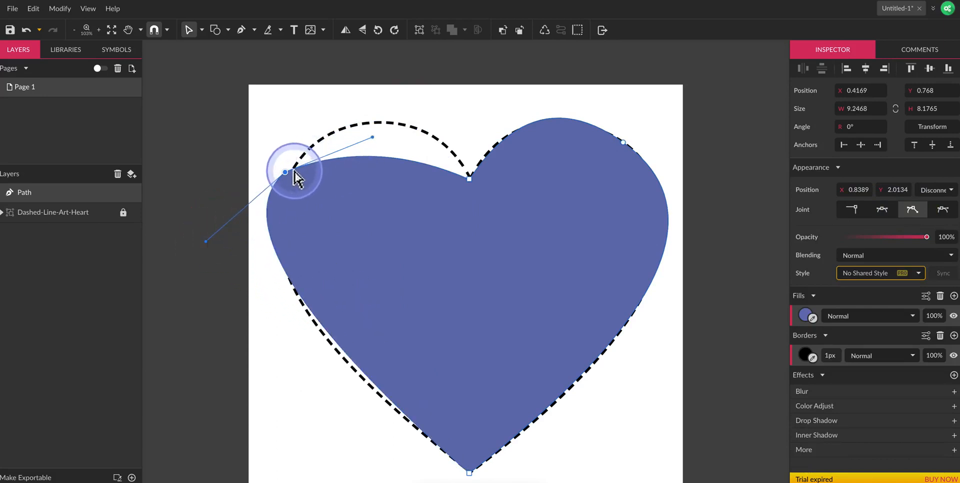
Step: Move the upper-left anchor to about X 1.54, Y 1.33 and adjust both handles so the left half follows the dashed outline
drag(286, 173, 316, 146)
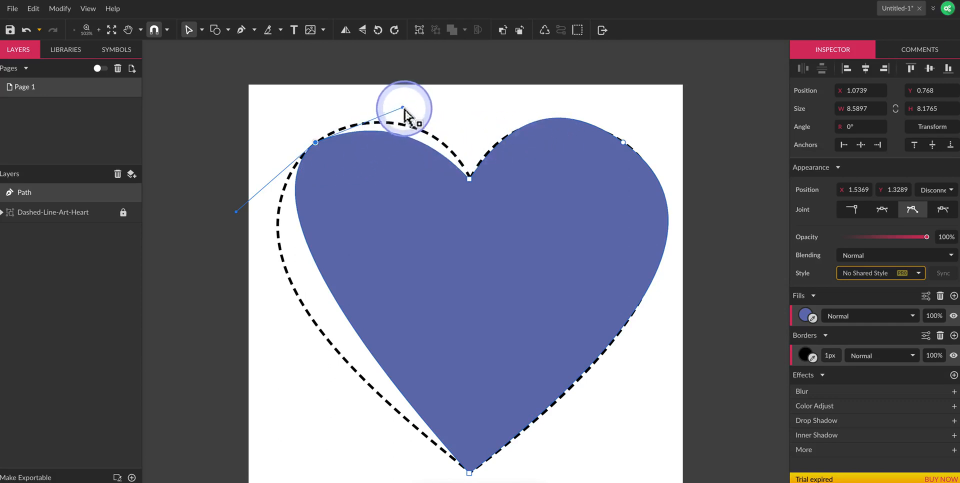
drag(403, 107, 414, 86)
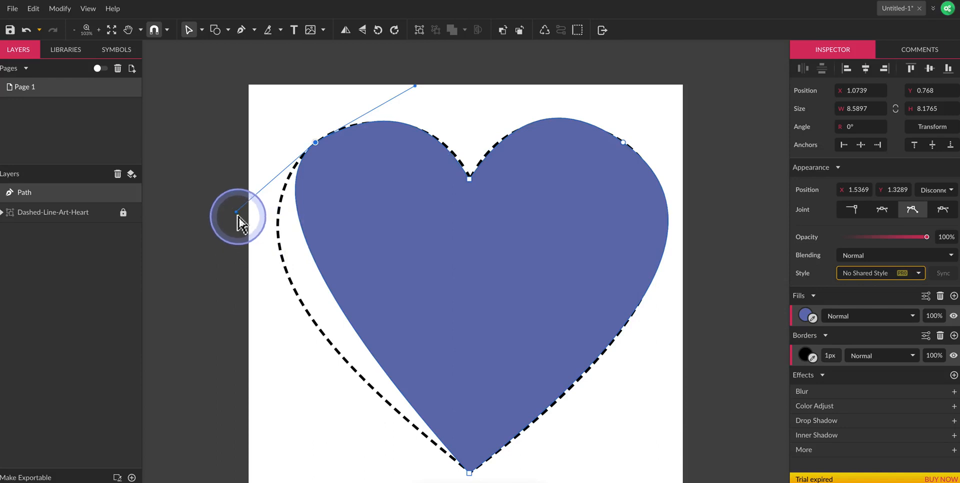
drag(237, 212, 193, 258)
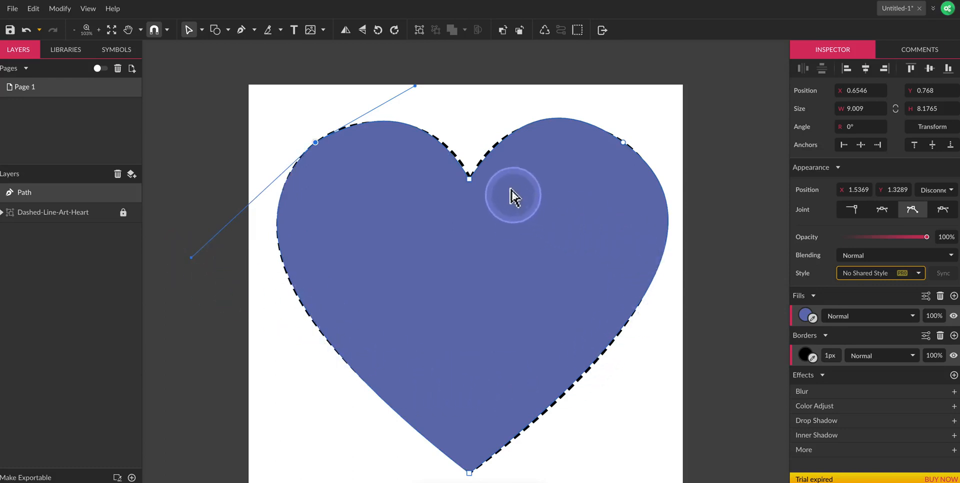
Step: Select the notch anchor and pull in the upper-right anchor's notch-side handle to fit the dashed top-right curve
click(469, 180)
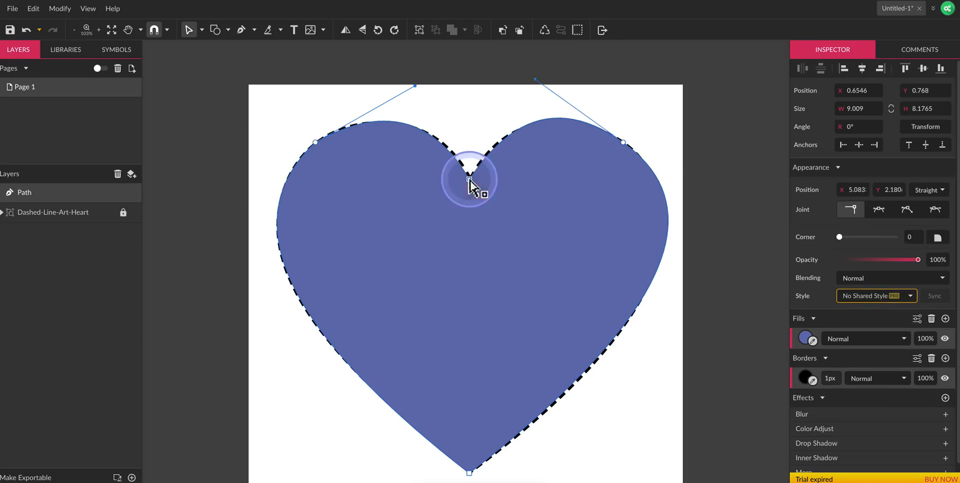
click(535, 79)
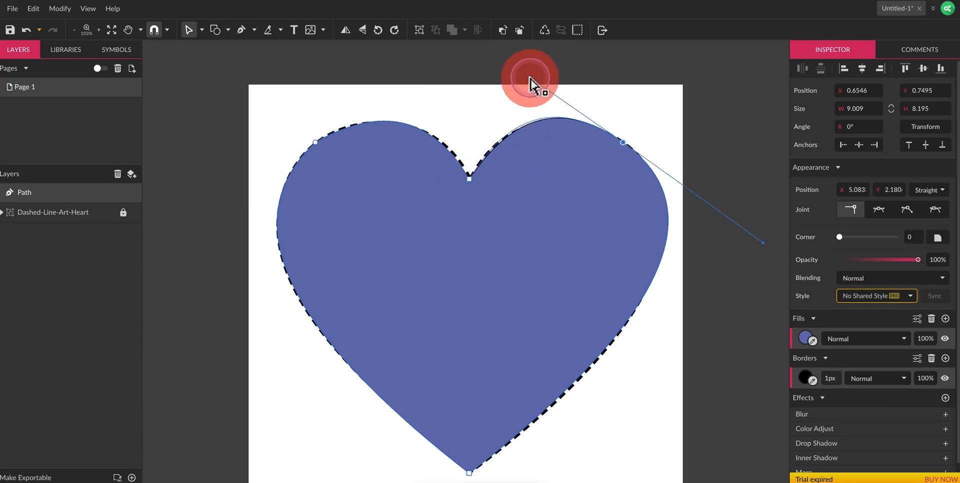
drag(527, 82, 527, 82)
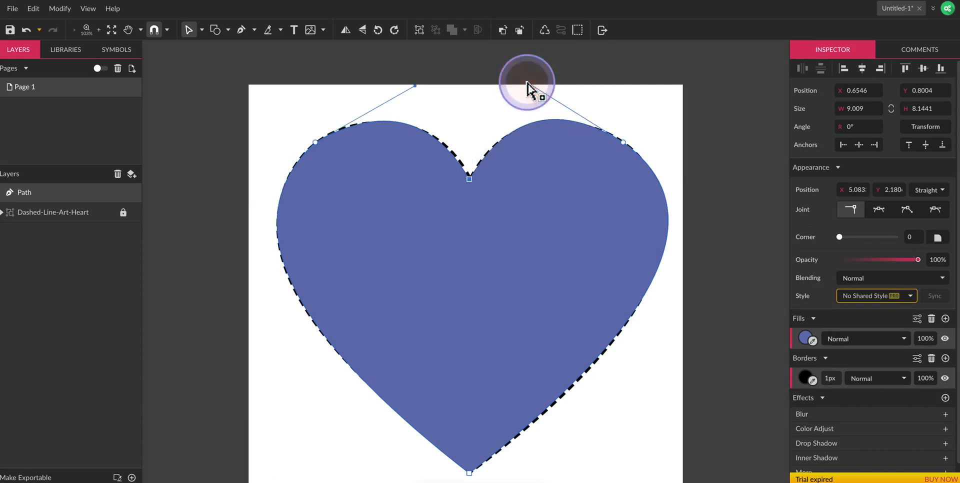